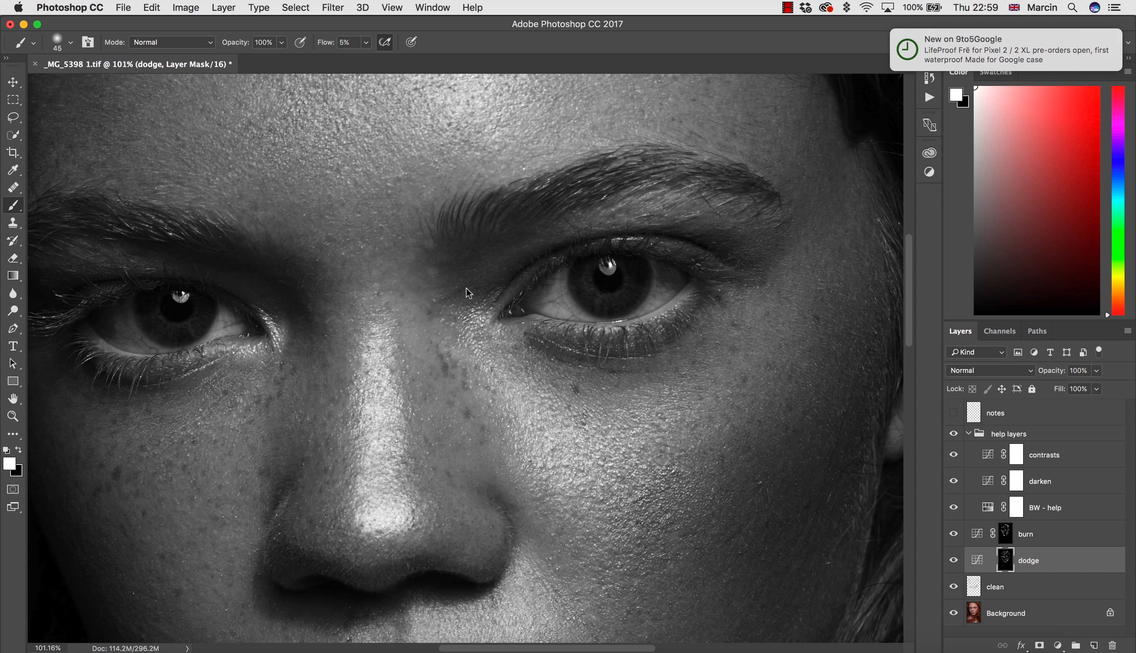
Step: Examine the skin and freckles up close around the eyes, nose and cheek and across the whole portrait
key("z")
left_click_drag(543, 458, 517, 479)
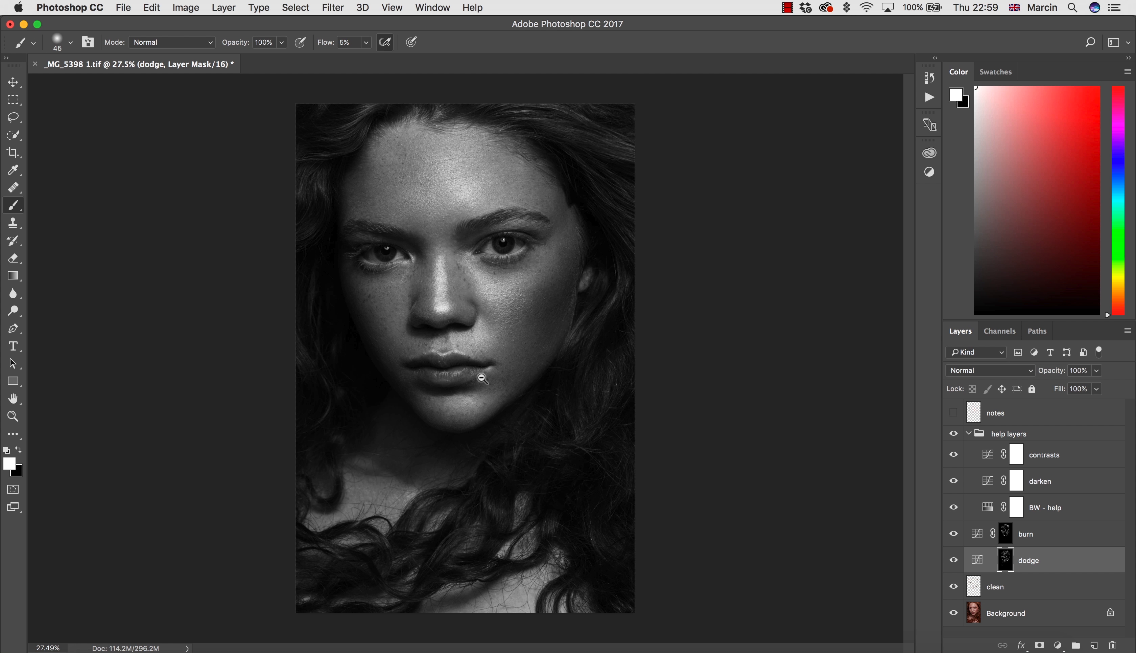
key("super+space")
left_click_drag(580, 249, 657, 258)
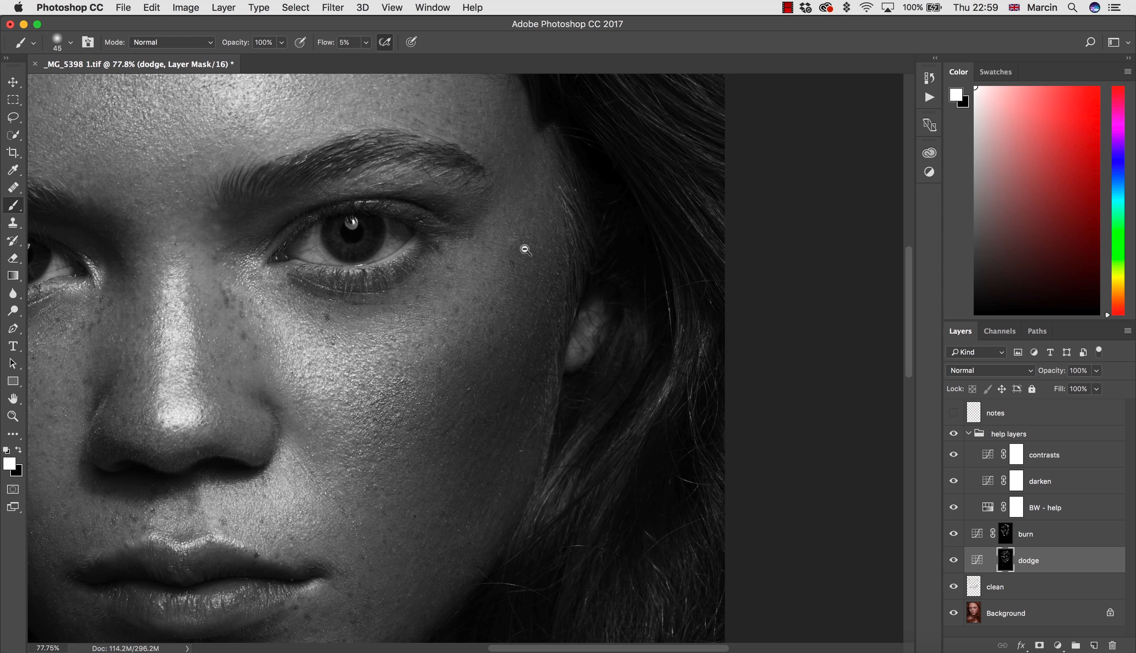
key("super+space")
left_click_drag(538, 357, 496, 373)
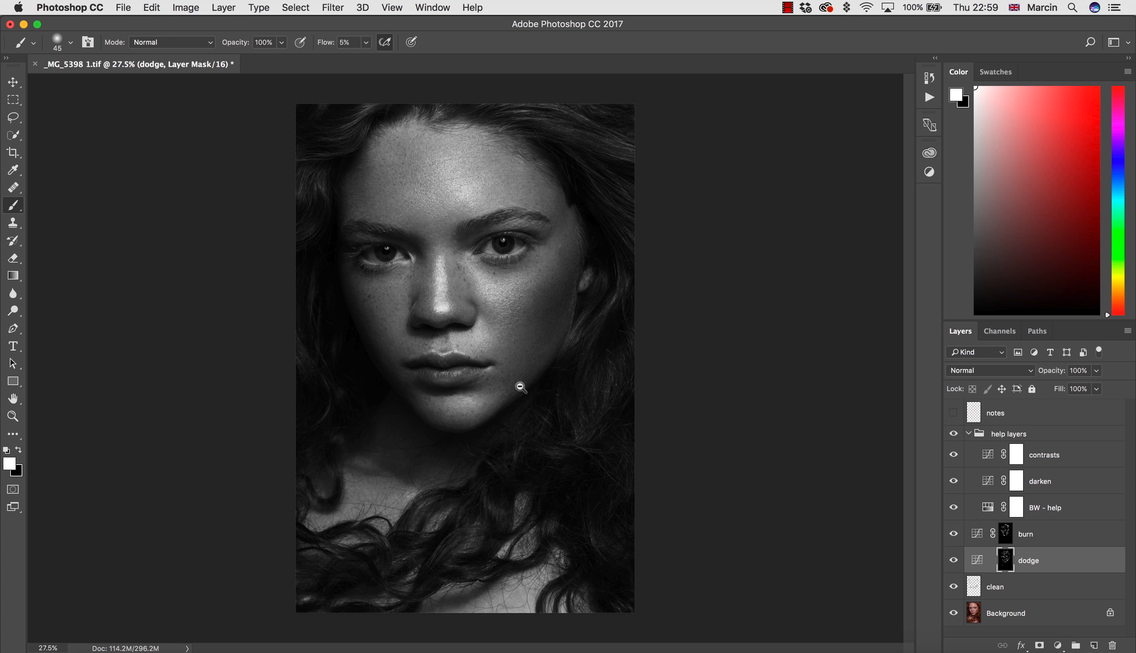
Step: Collapse the help layers group and toggle its visibility to compare the colour and black-and-white views of the portrait
left_click(968, 434)
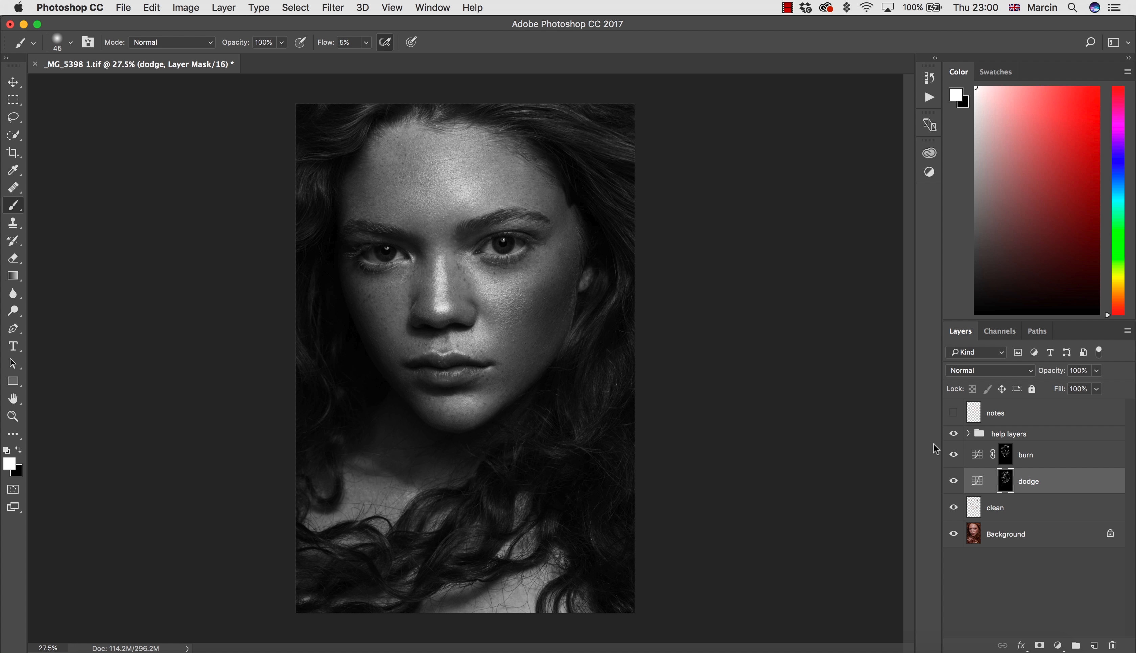
left_click(958, 435)
left_click(959, 436)
left_click(954, 435)
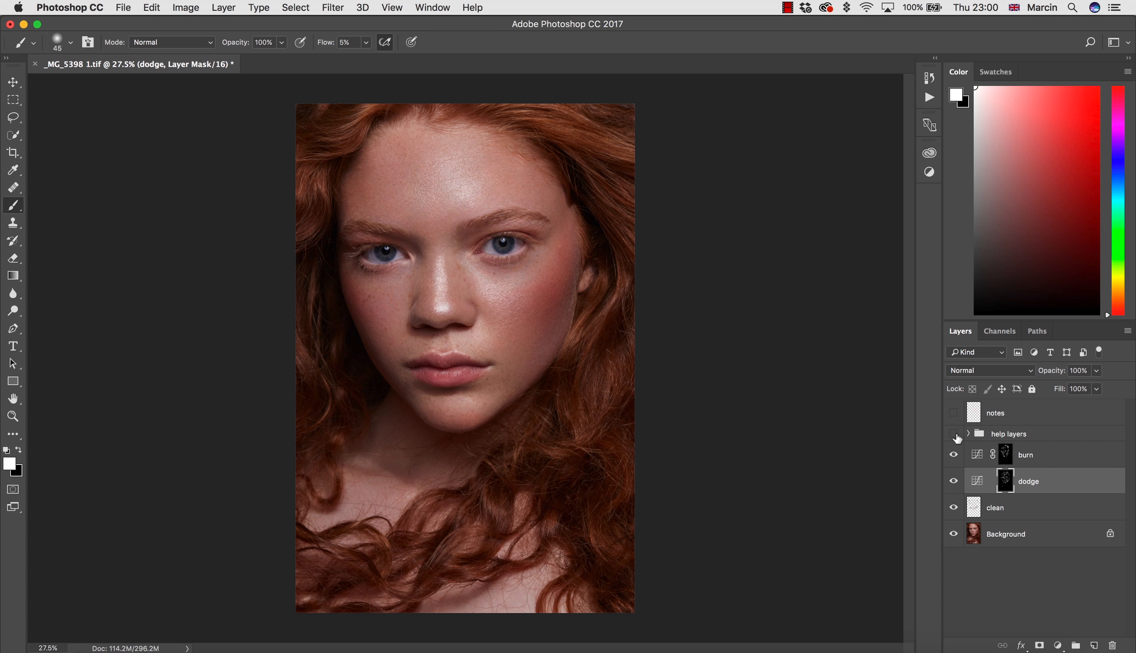
left_click(954, 435)
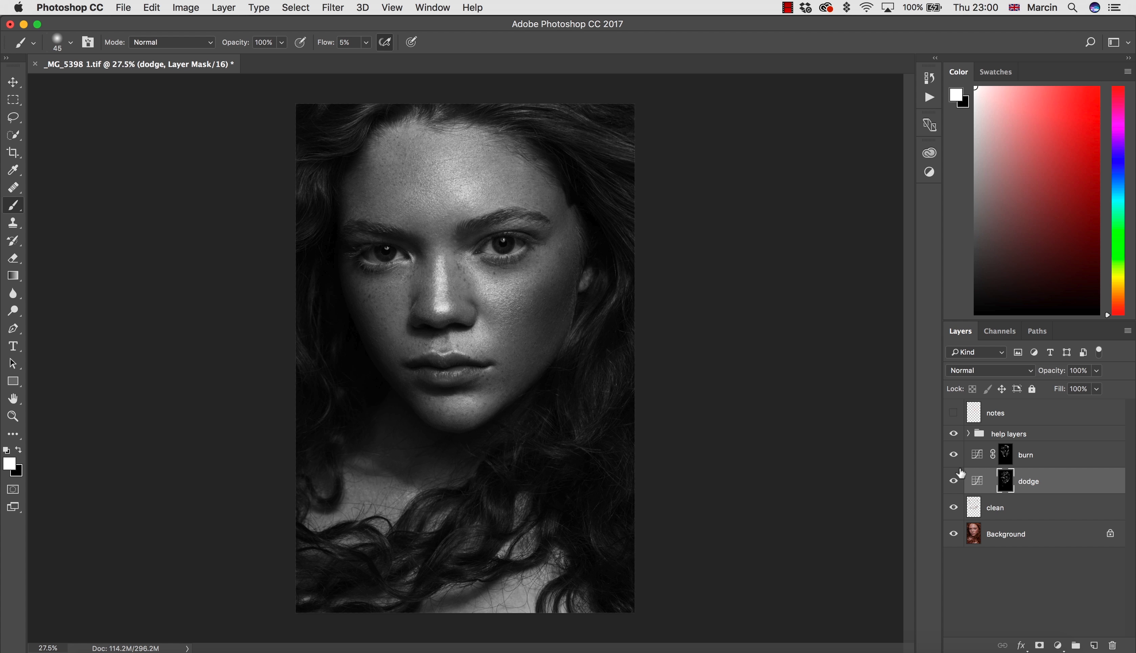
Step: Add a Curves adjustment layer above the burn layer and name it "freckles"
left_click(1023, 457)
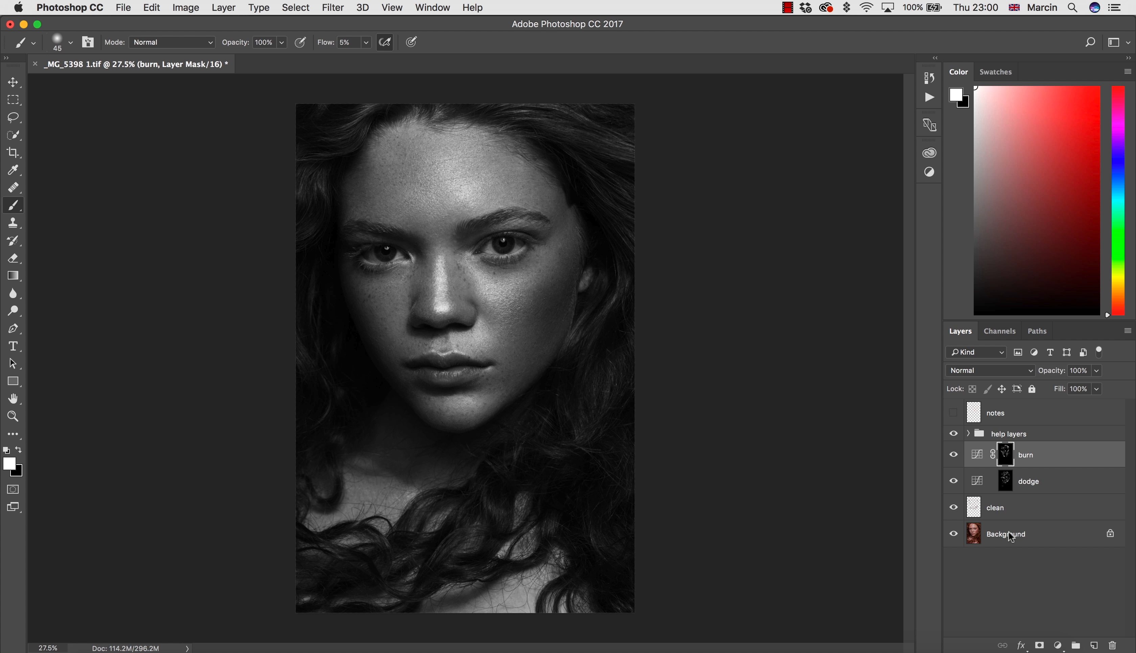
left_click(1058, 645)
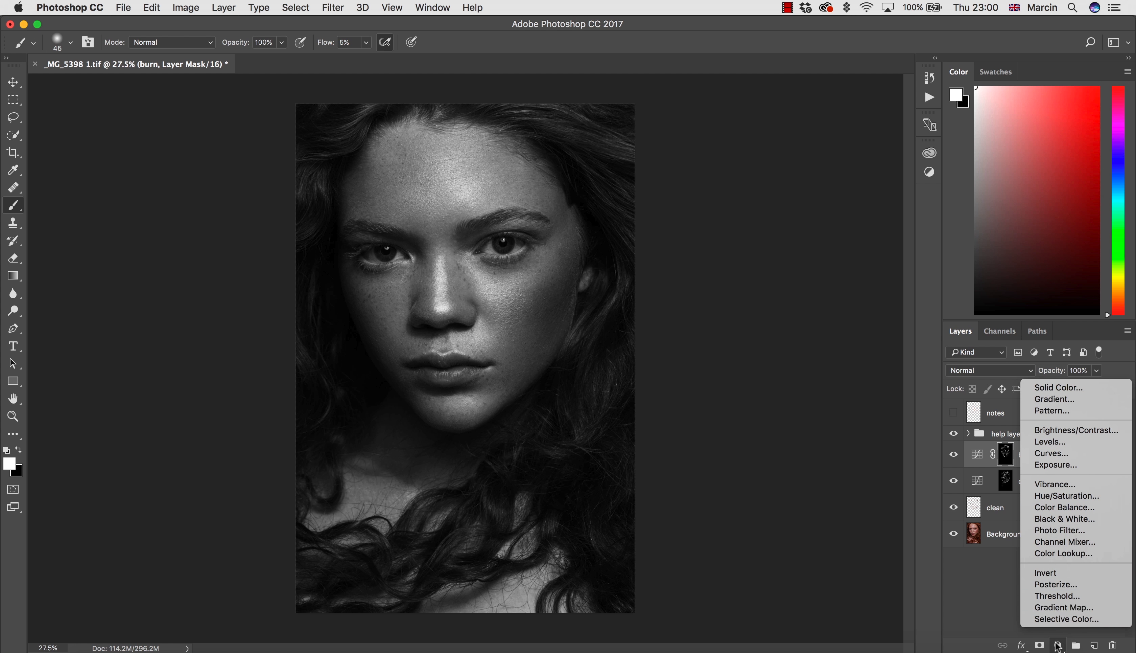
left_click(1053, 453)
double_click(1028, 455)
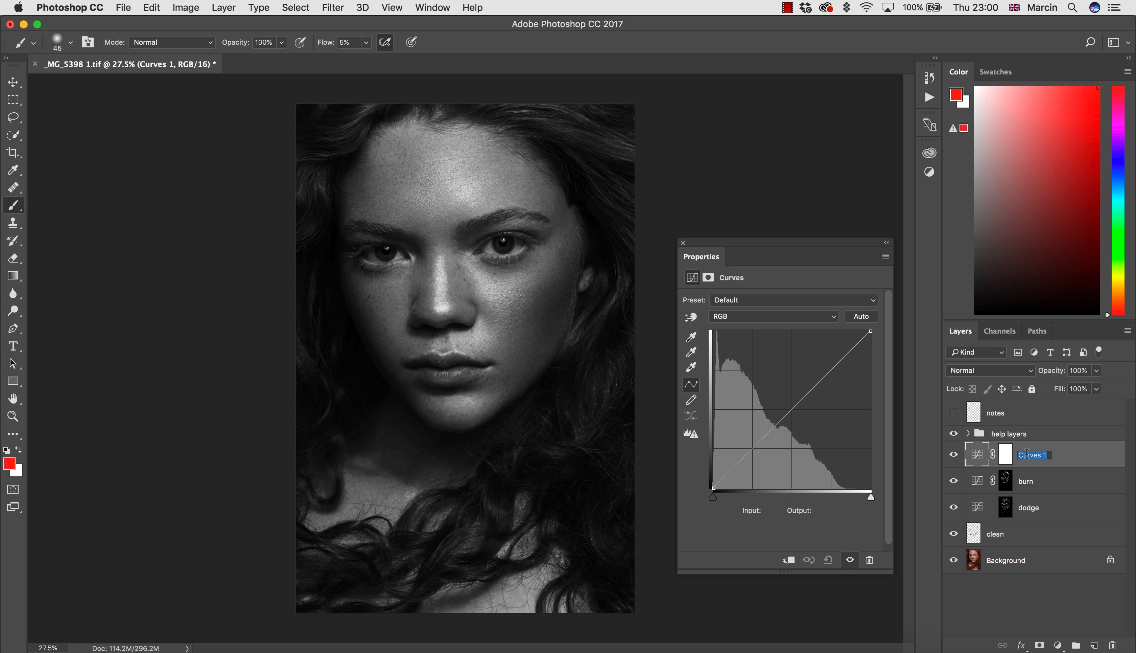
type("freckles")
key("Return")
Step: Darken the freckles curve with a point at input 193, output 179, and invert the layer's mask to black
left_click(1008, 458)
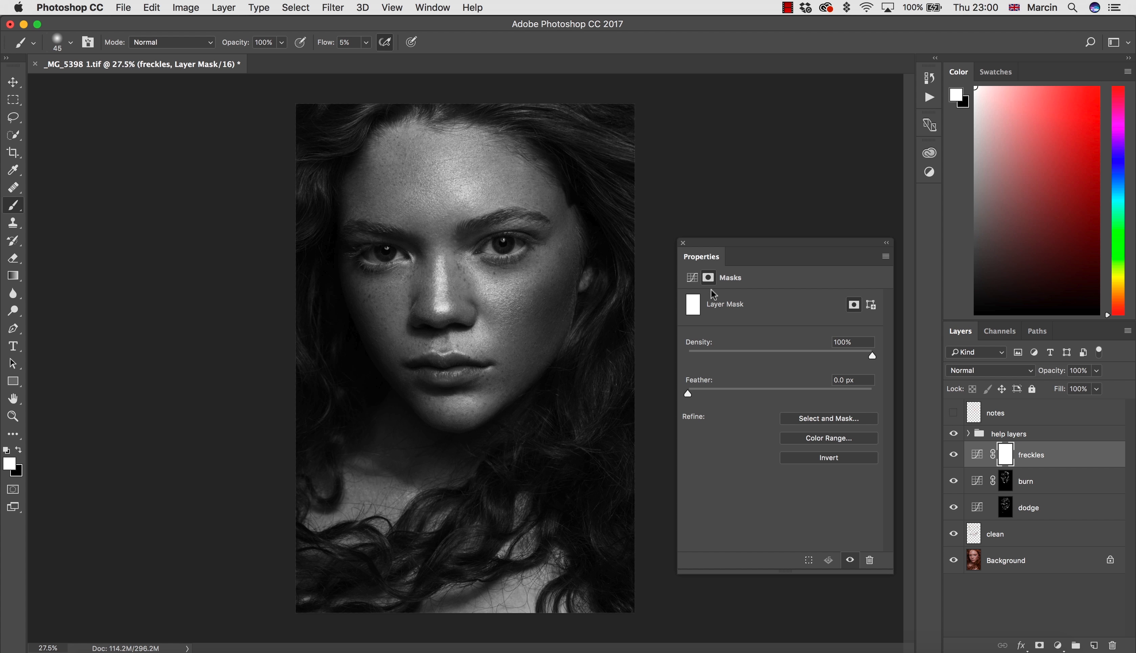
left_click(974, 455)
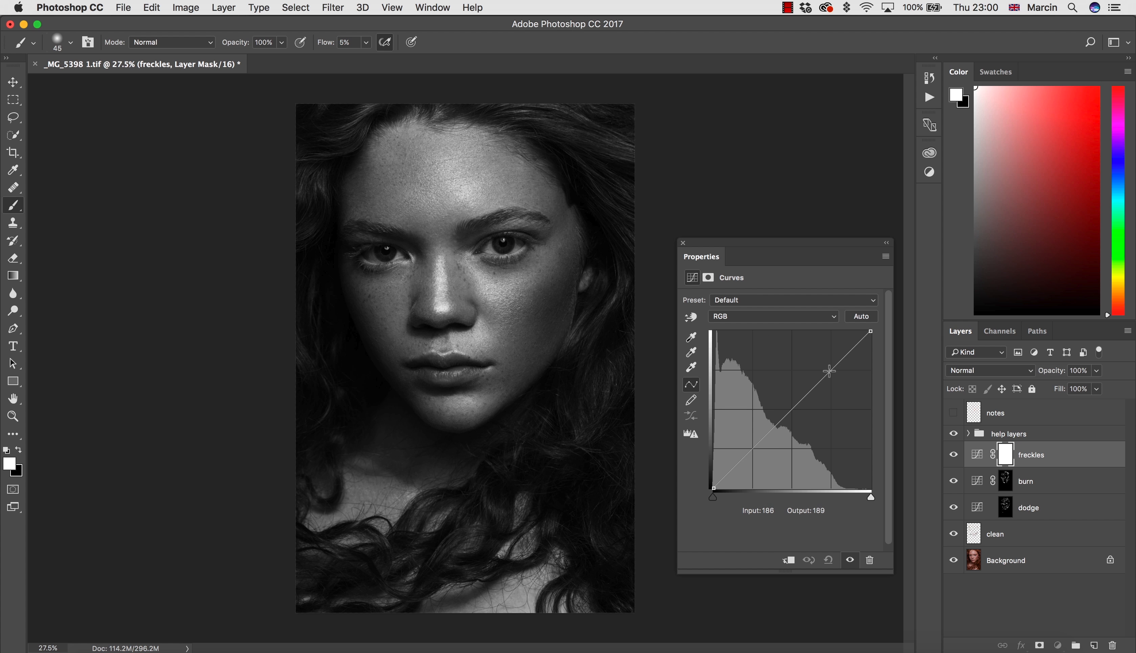
left_click_drag(829, 371, 832, 378)
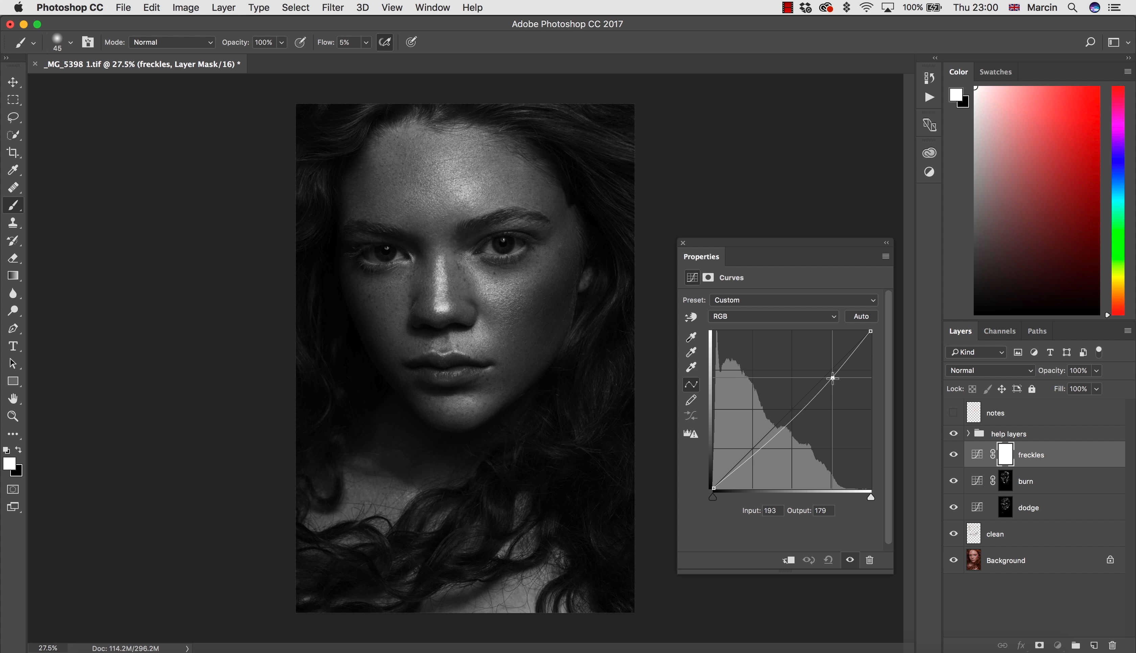
left_click(1006, 456)
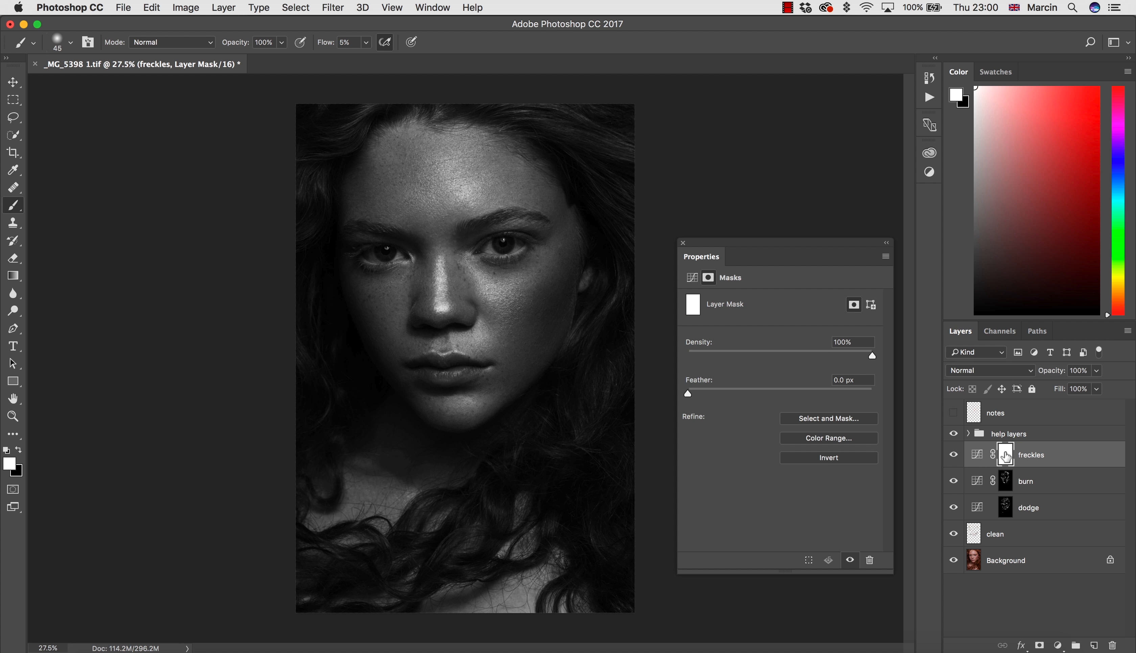
key("super+i")
Step: Set up a white 30 px brush with 31% flow for painting on the freckles mask
key("z")
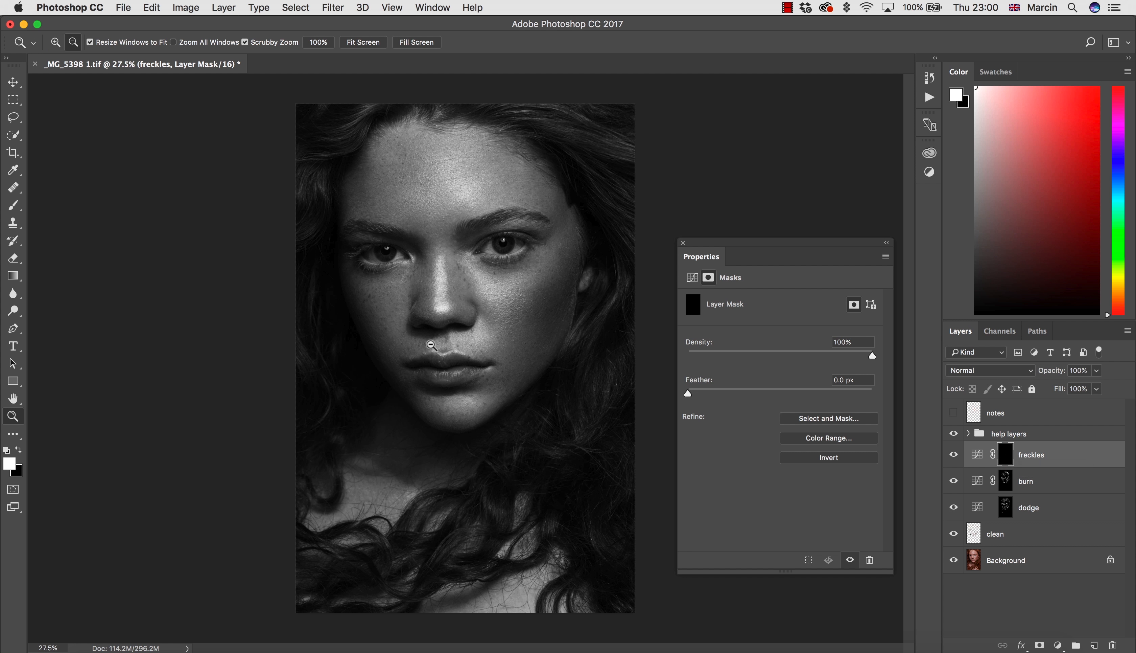
left_click_drag(507, 322, 581, 317)
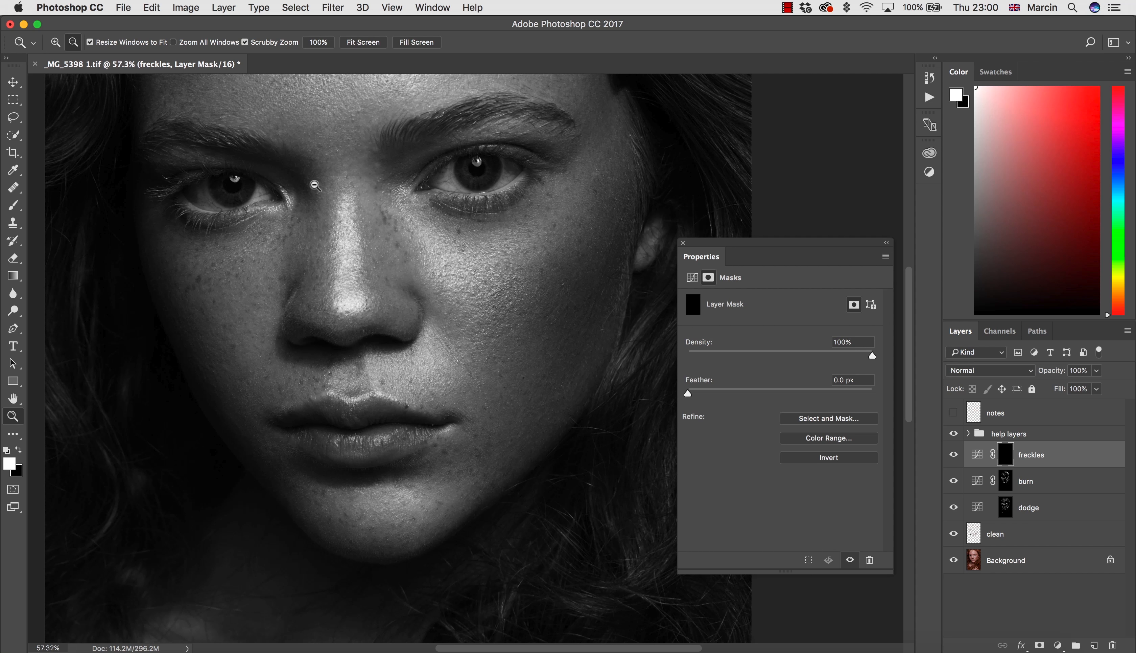
key("b")
left_click_drag(326, 45, 344, 45)
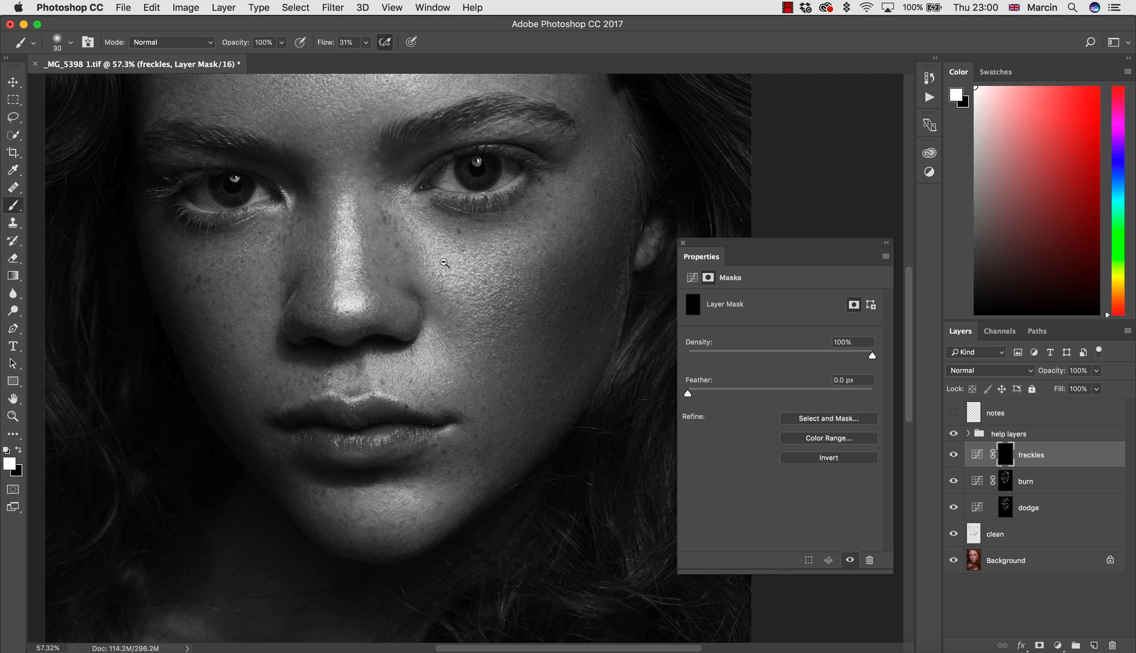
Step: Paint white on the freckles mask over the individual freckles on the nose, cheeks, chin and around the mouth
key("z")
left_click_drag(389, 258, 429, 257)
key("b")
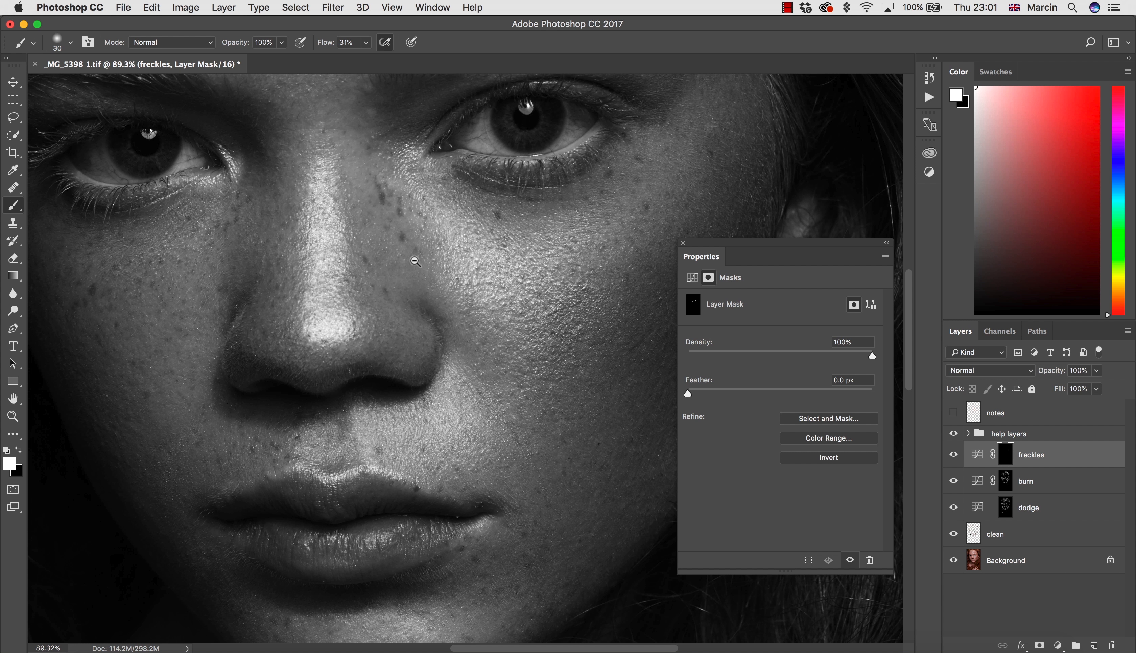
left_click_drag(426, 463, 365, 382)
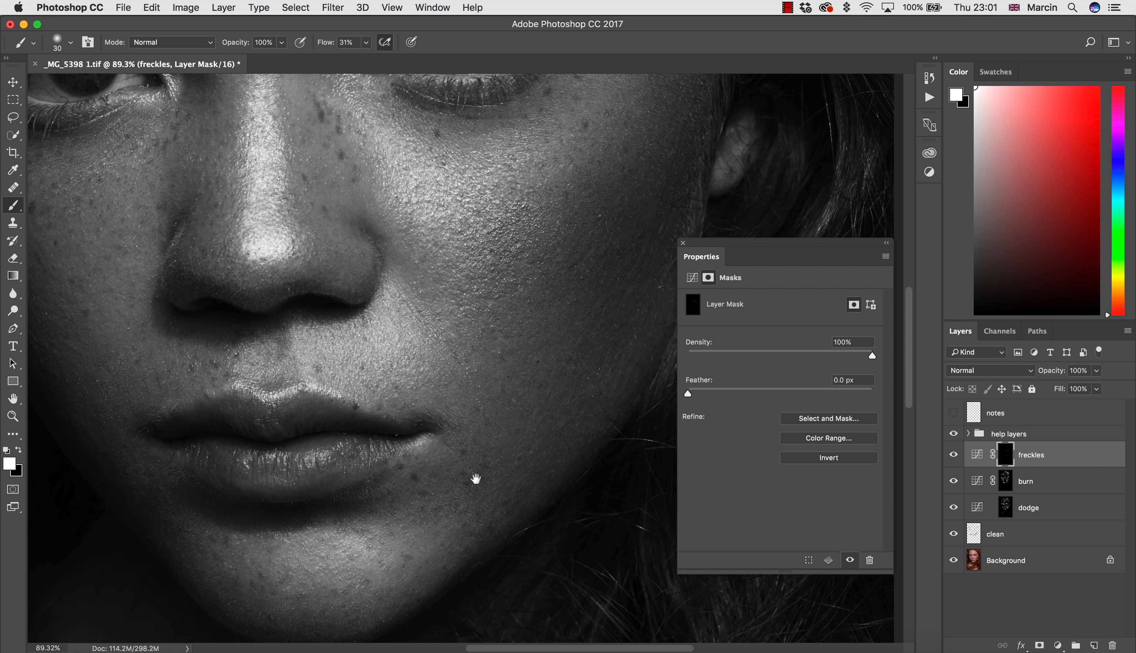
left_click_drag(458, 498, 385, 526)
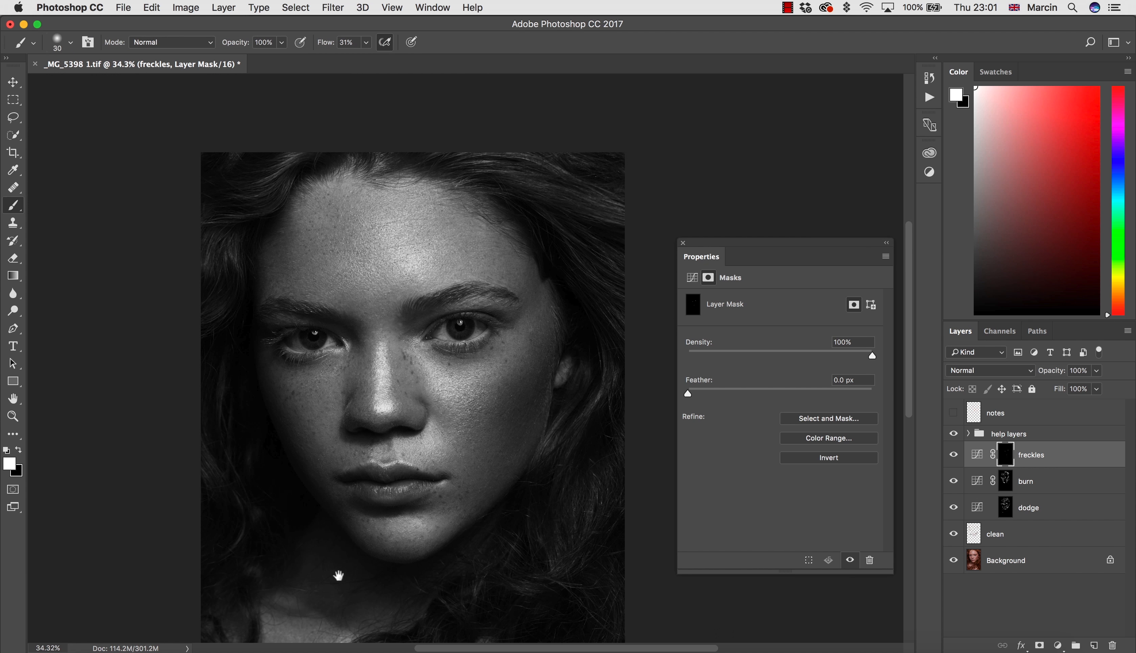
left_click_drag(363, 564, 479, 557)
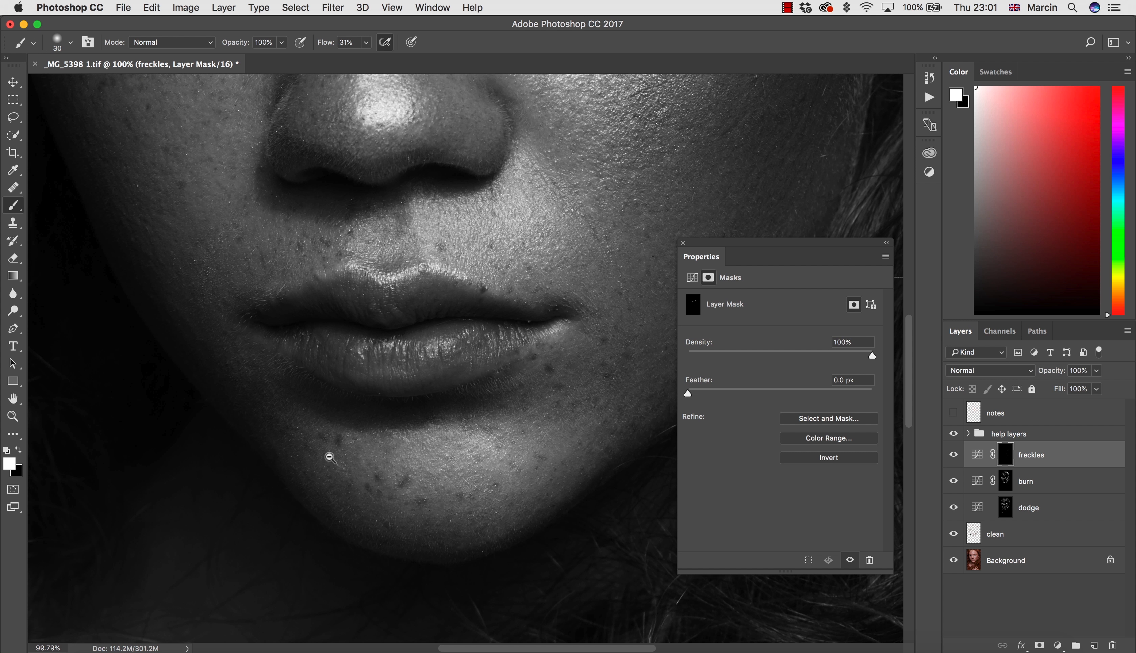
left_click(347, 479, "alt")
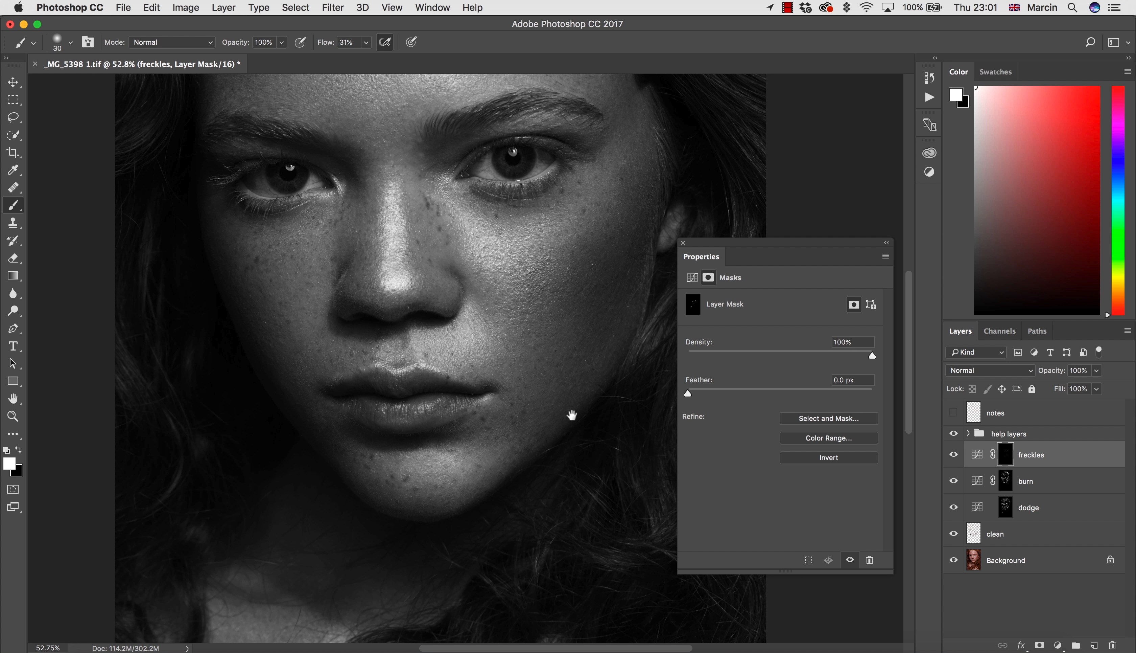
left_click_drag(539, 401, 448, 406)
left_click_drag(461, 335, 512, 289)
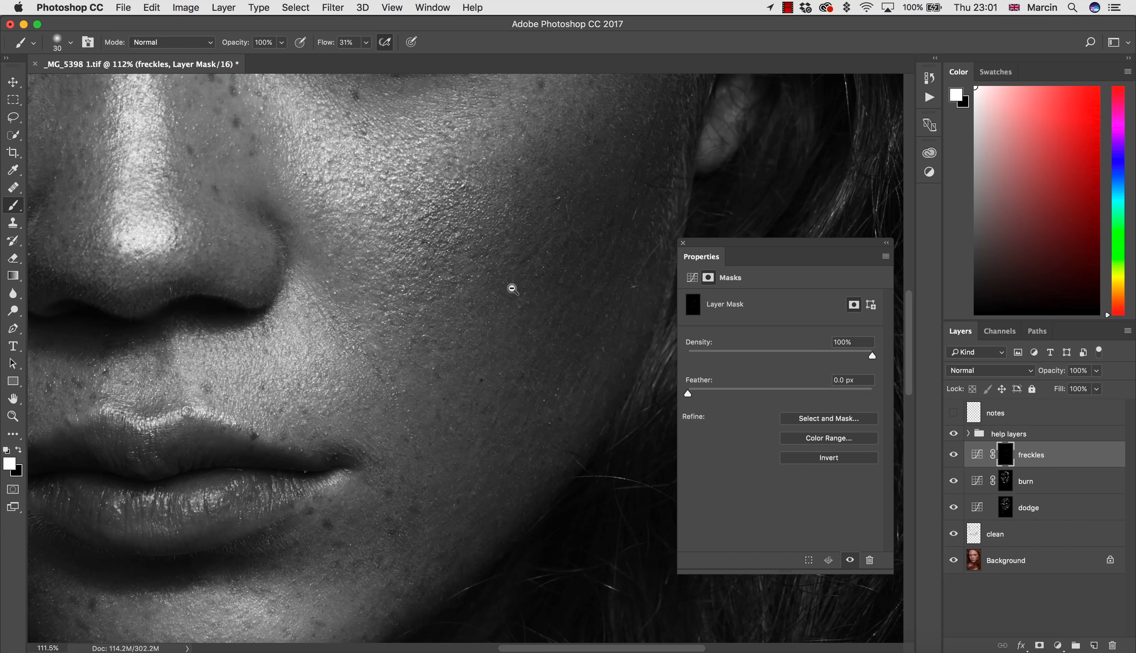
Step: Hide the help layers group and paint over more freckles on the cheeks and beside the nose in colour
left_click(954, 433)
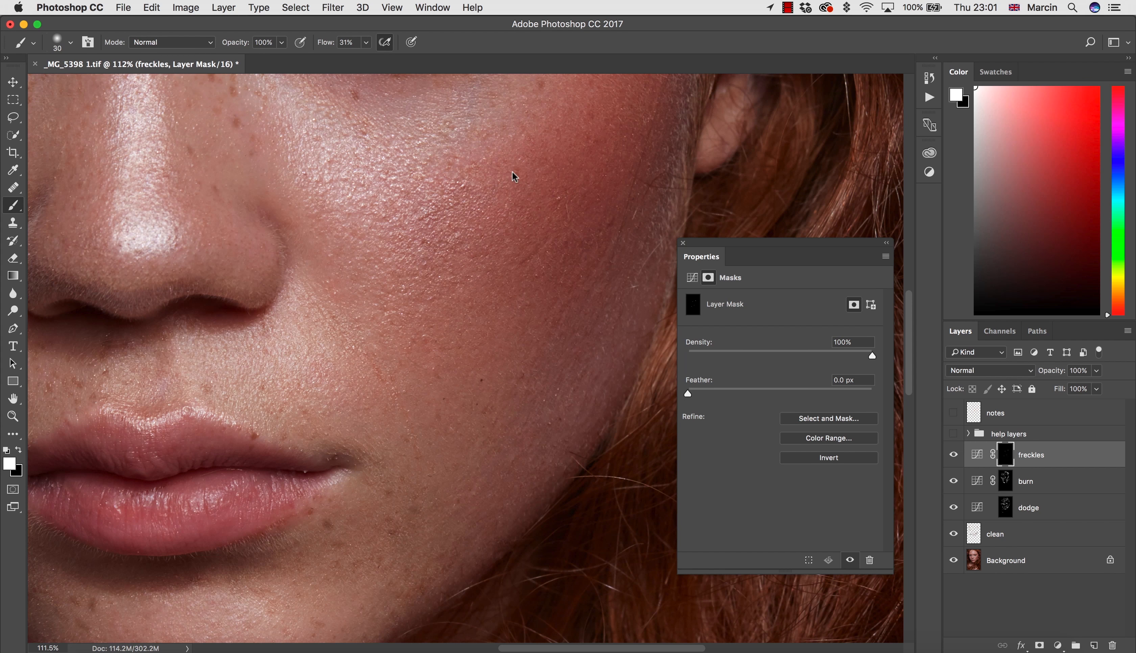
left_click_drag(527, 234, 496, 329)
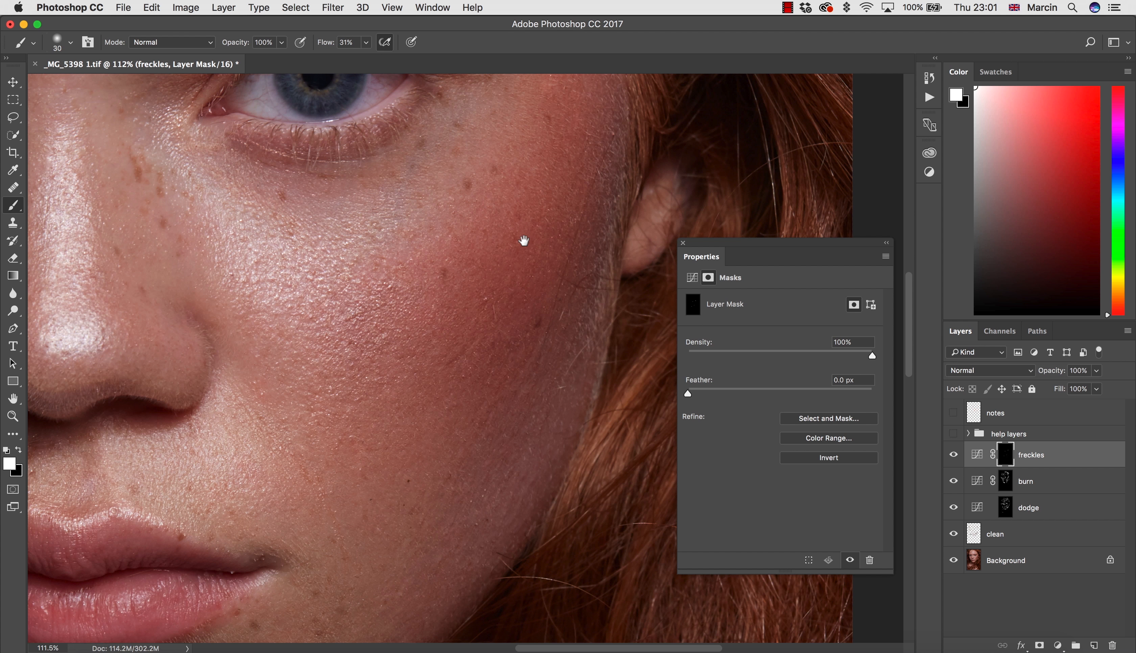
key("z")
left_click_drag(516, 260, 451, 260)
key("b")
left_click_drag(289, 311, 314, 343)
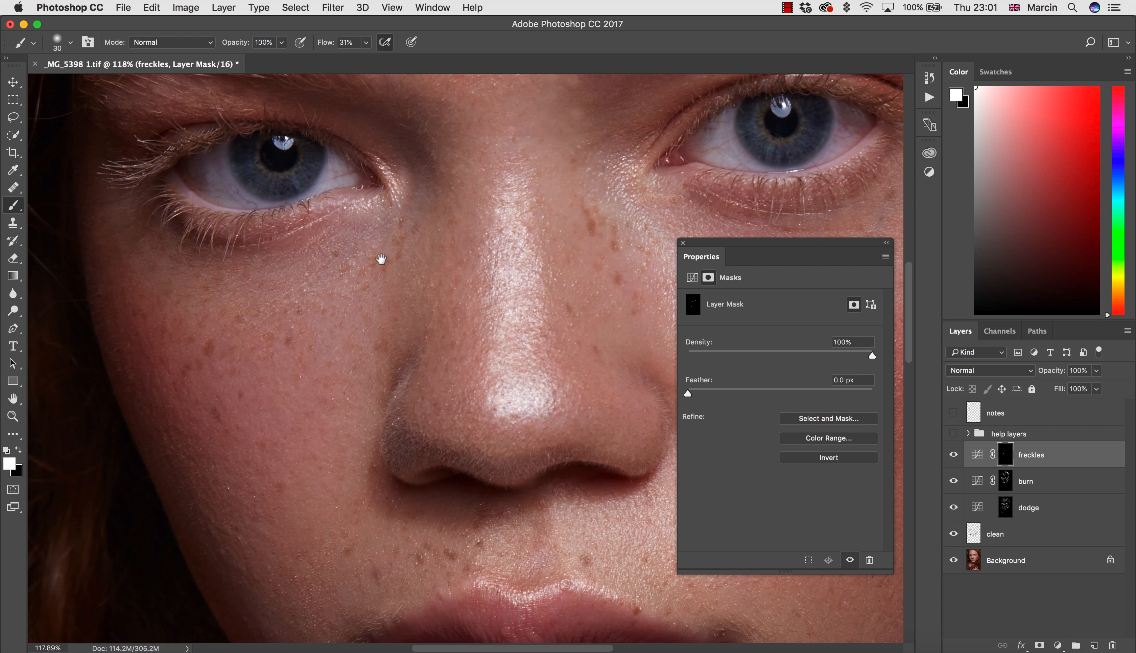
left_click_drag(401, 250, 384, 227)
left_click(439, 322)
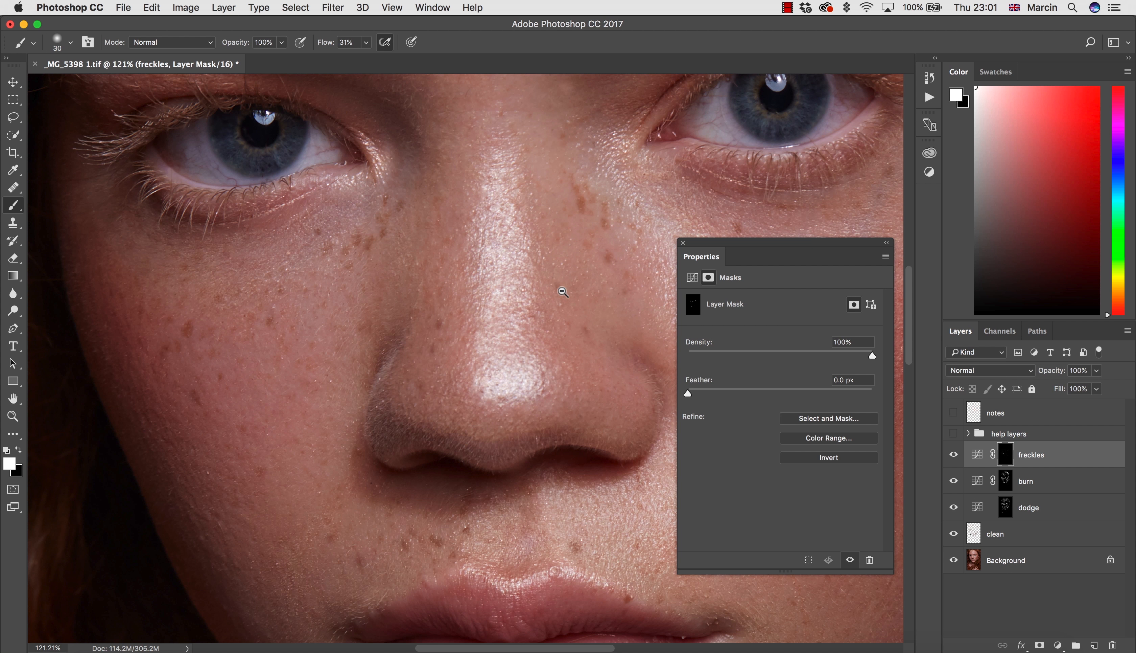
Step: Paint over the freckles on the forehead above the eyebrow on the image's left side in the freckles mask
left_click_drag(589, 344, 525, 363)
left_click_drag(410, 178, 506, 214)
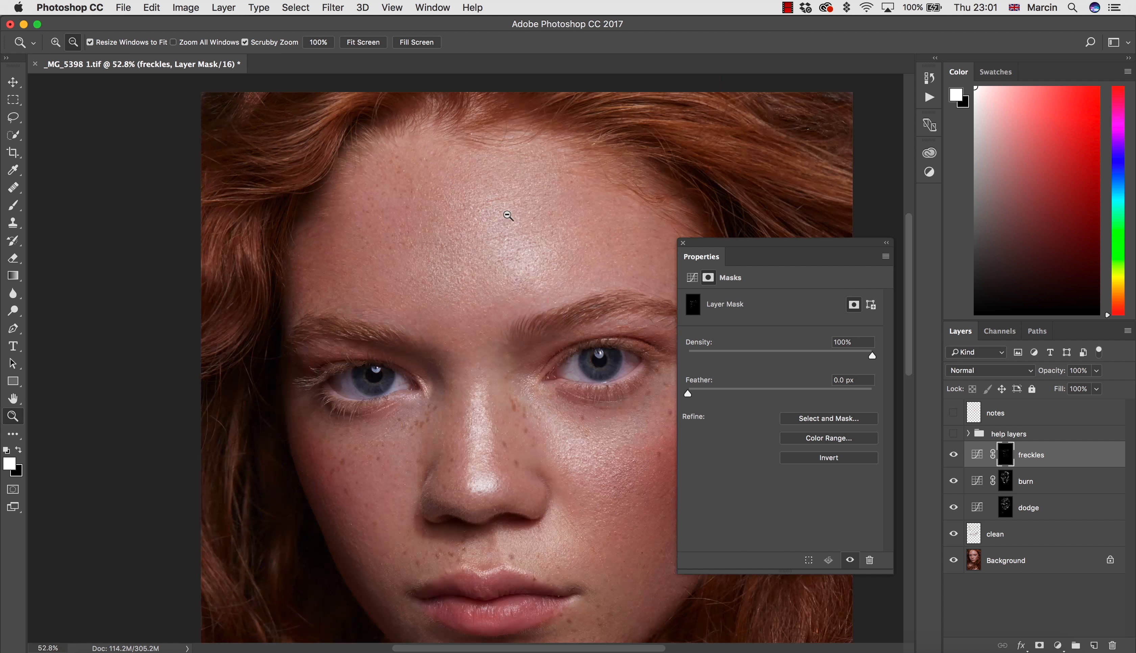
left_click_drag(468, 248, 514, 252)
key("z")
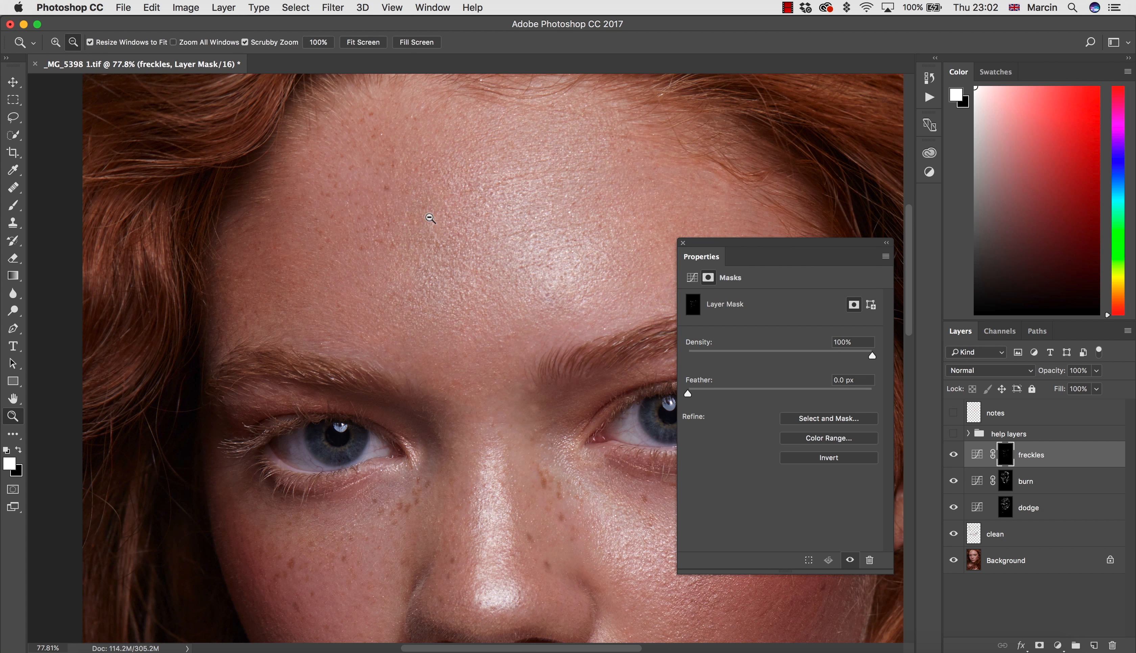
left_click_drag(403, 156, 412, 162)
key("b")
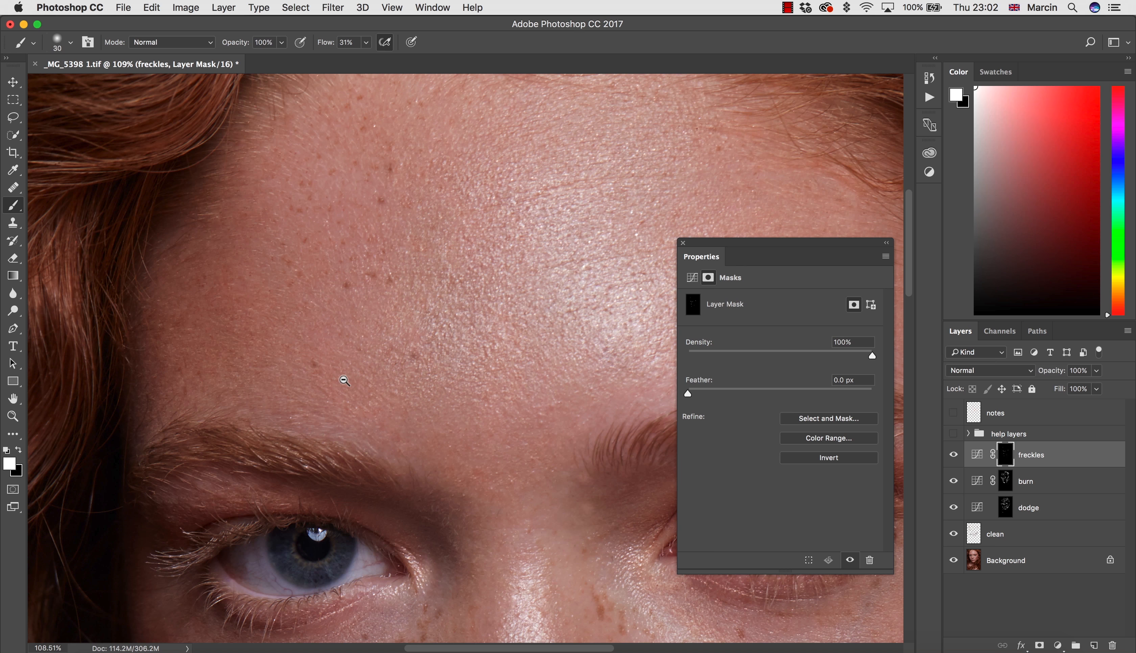
Step: Darken the freckles on the forehead and temple at the image's right side by painting them into the mask
left_click(414, 392, "alt")
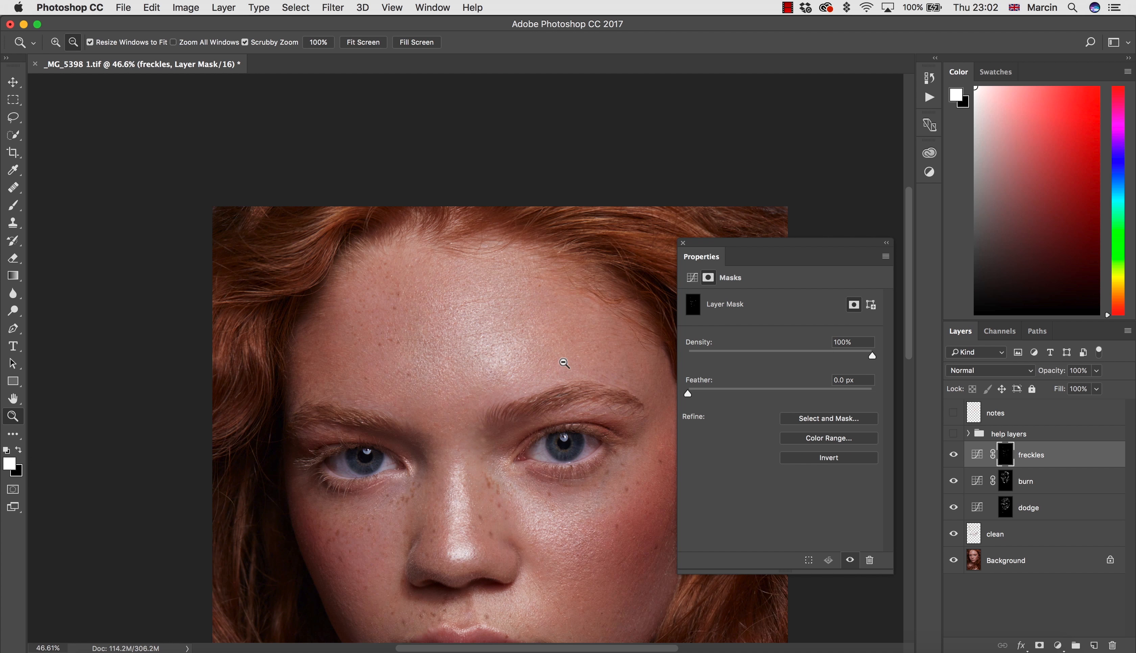
left_click_drag(604, 363, 618, 350)
key("b")
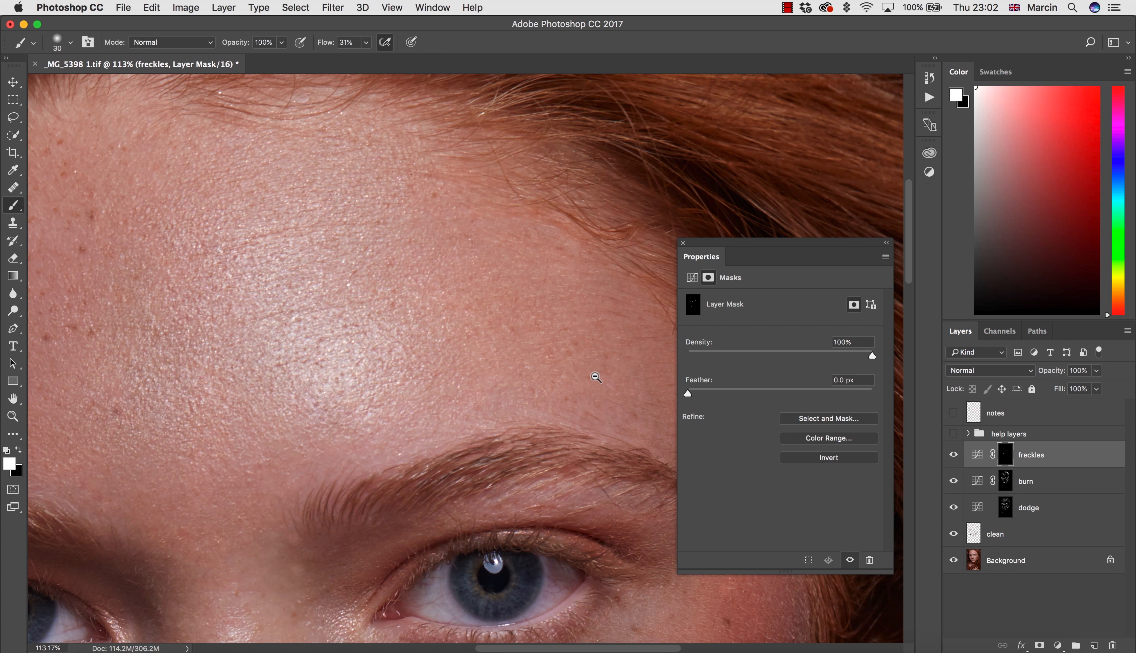
left_click(590, 377)
left_click(605, 356)
mouse_move(493, 347)
left_mouse_down()
mouse_move(520, 480)
mouse_move(590, 500)
left_mouse_up()
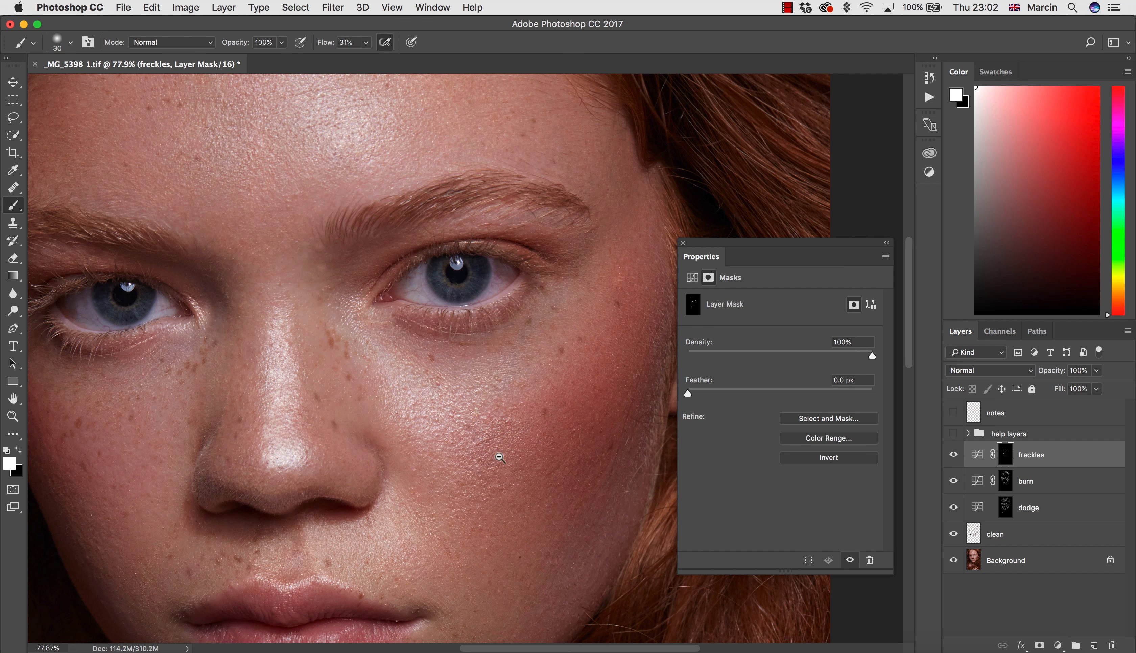
Step: Show the help layers group again and check the darkened freckles over the whole face
left_click_drag(499, 457, 514, 474)
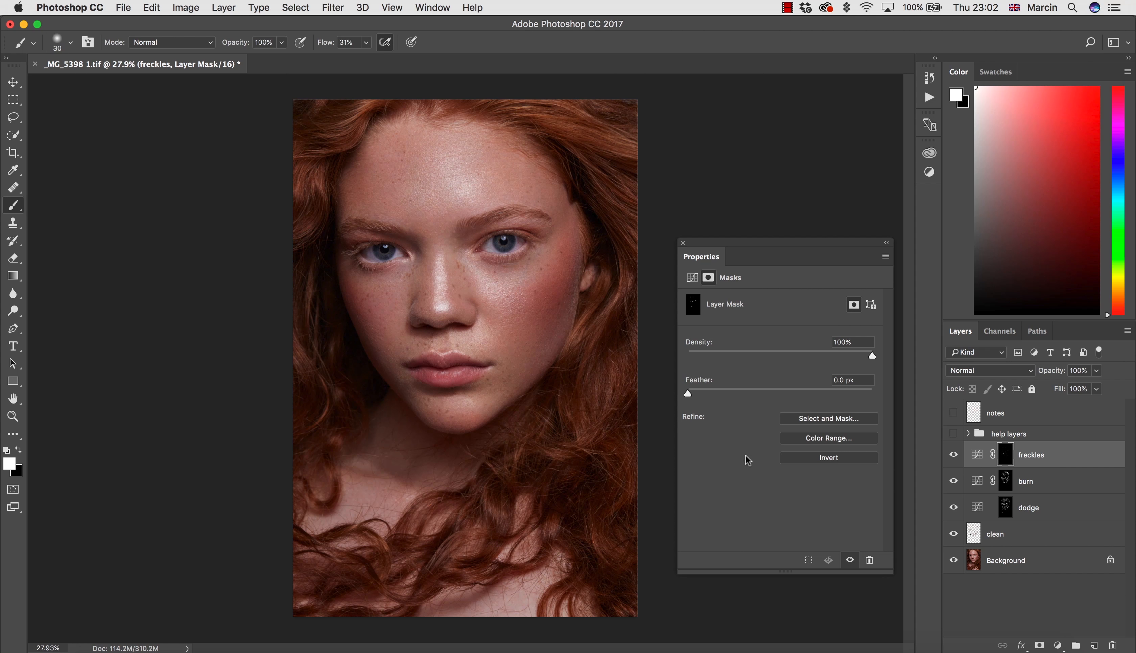
left_click(953, 433)
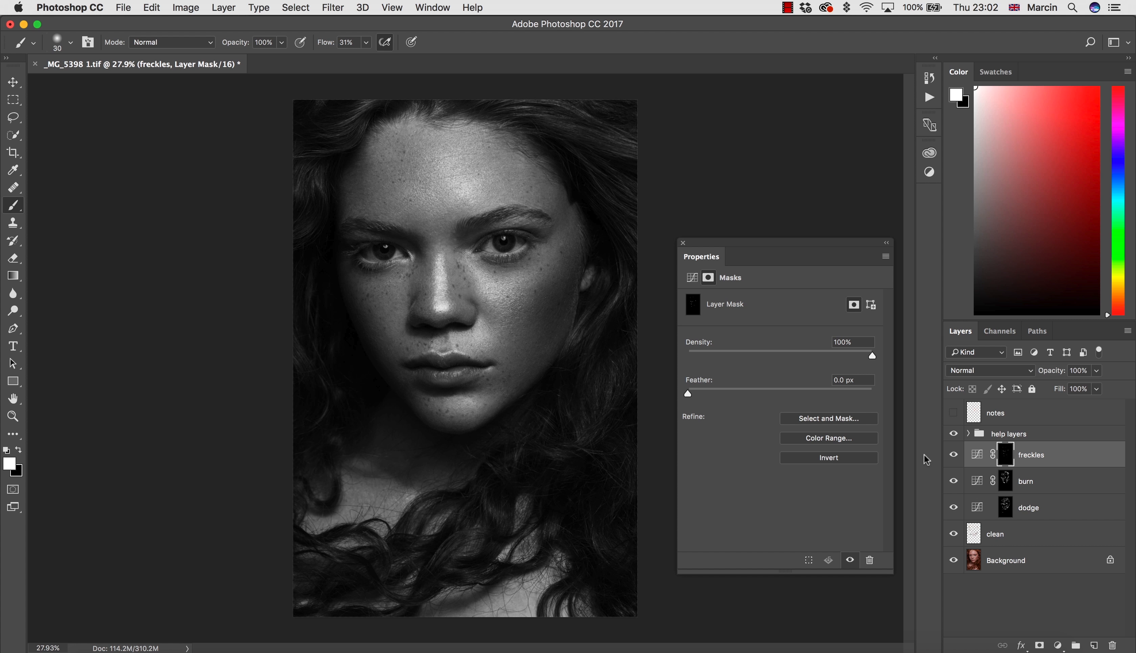
left_click_drag(596, 234, 648, 288)
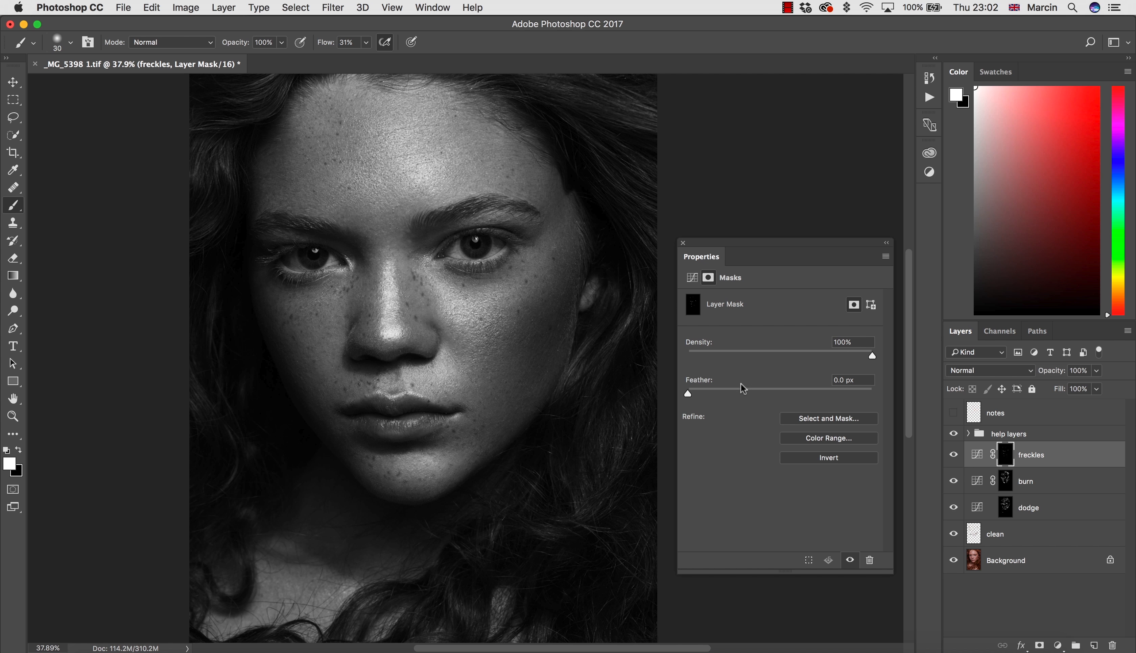